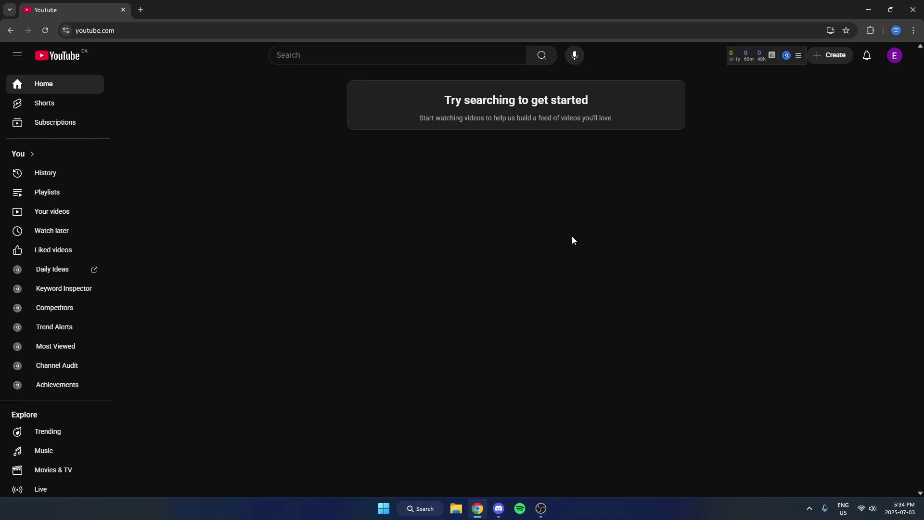
Step: Open the YouTube Studio channel dashboard from the YouTube account menu
left_click(895, 57)
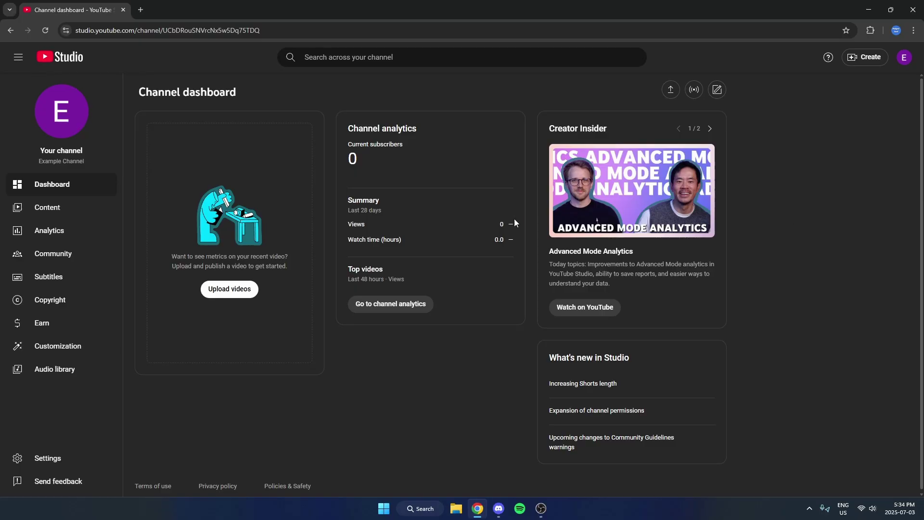
Step: Under Customization Links, add a new link titled 'Discord', with its URL field still blank
left_click(51, 347)
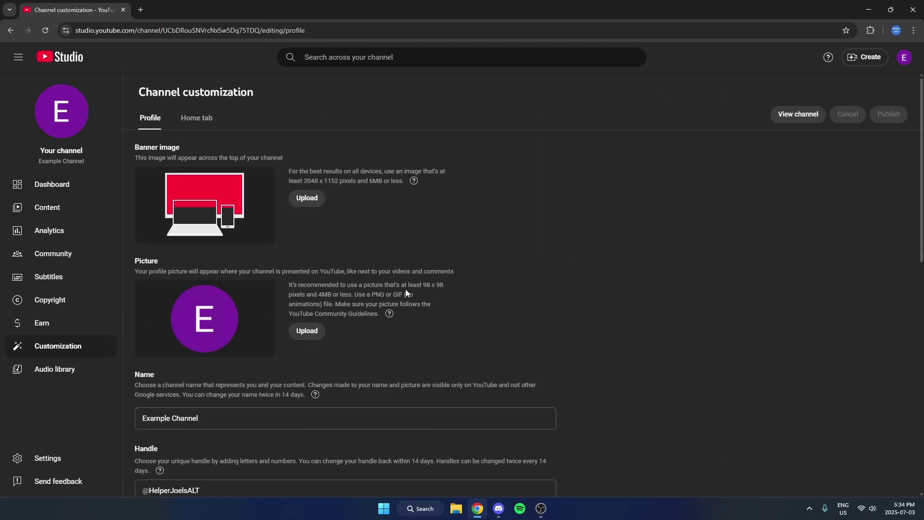
scroll(409, 288, "down", 3)
scroll(414, 285, "down", 2)
scroll(413, 286, "down", 1)
scroll(413, 286, "down", 2)
scroll(413, 285, "down", 1)
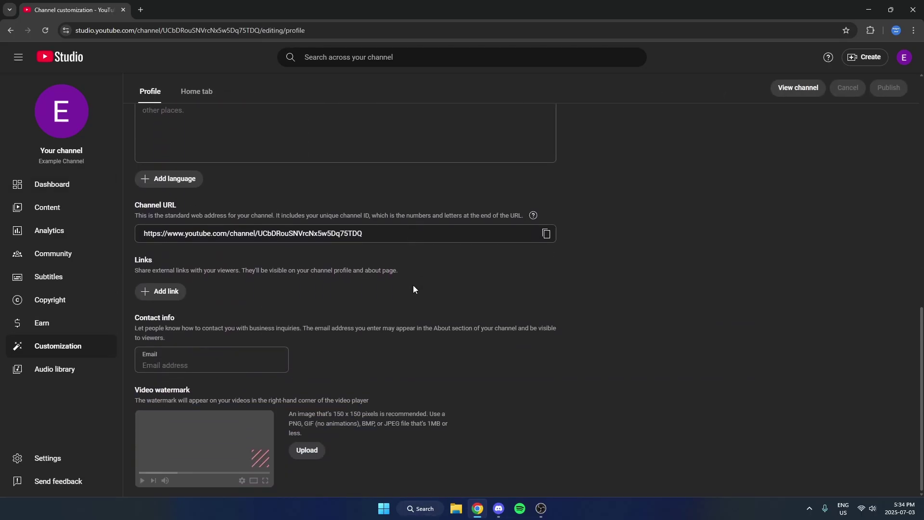
left_click(156, 293)
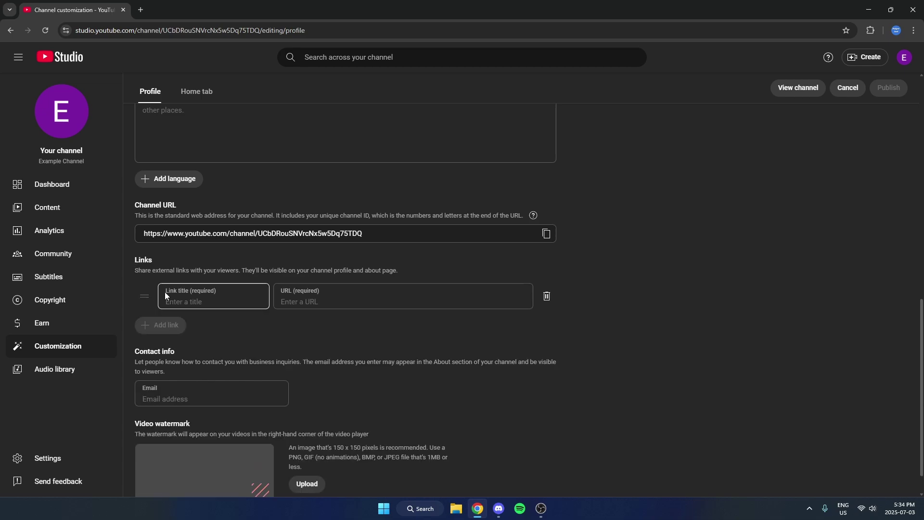
left_click(200, 301)
type("Discord")
left_click(322, 300)
Step: Copy the Discord server's 7-day invite link (discord.gg/C4mazpFM) from Invite People
left_click(499, 509)
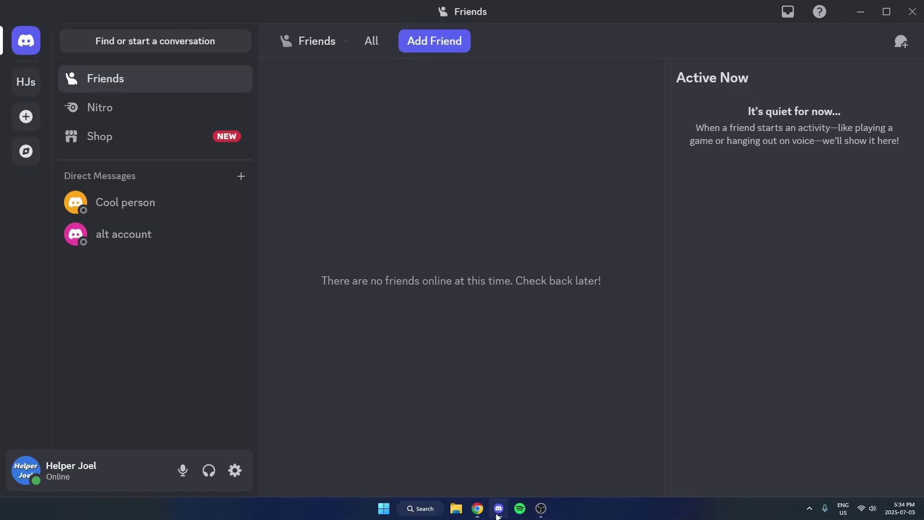
left_click(26, 82)
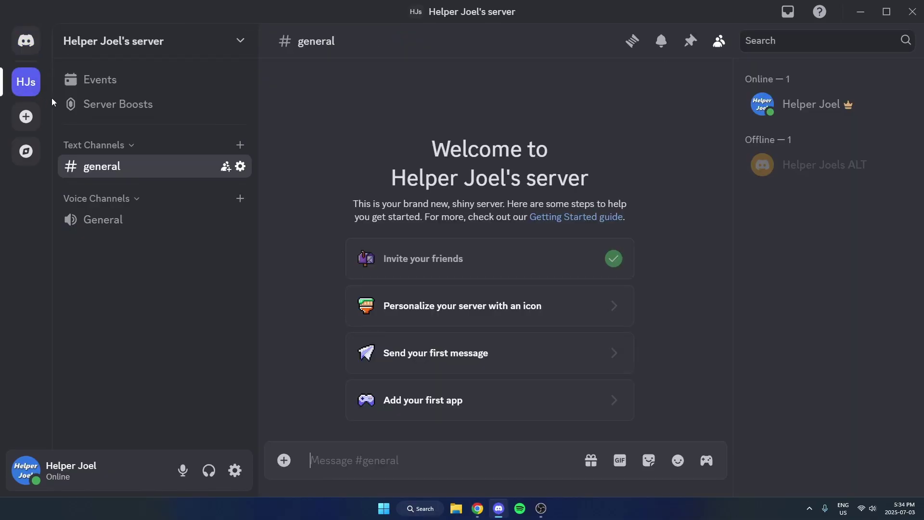
left_click(154, 41)
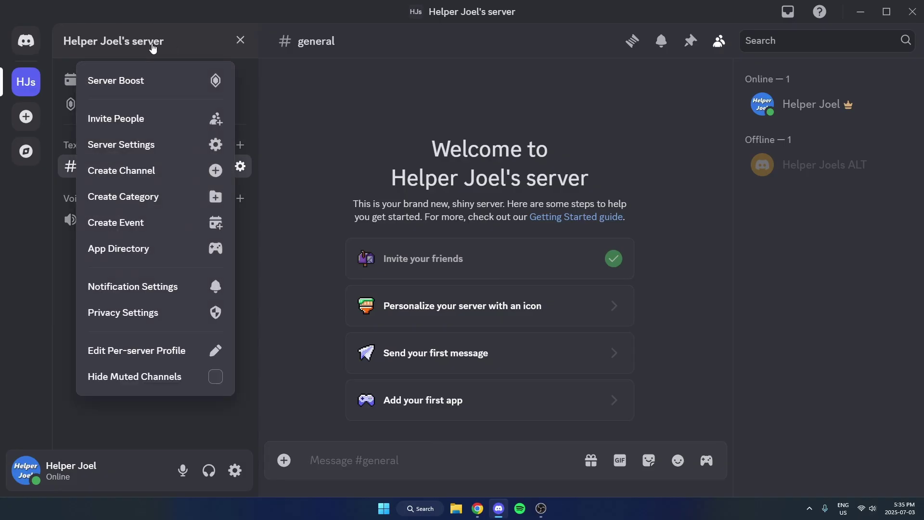
left_click(131, 122)
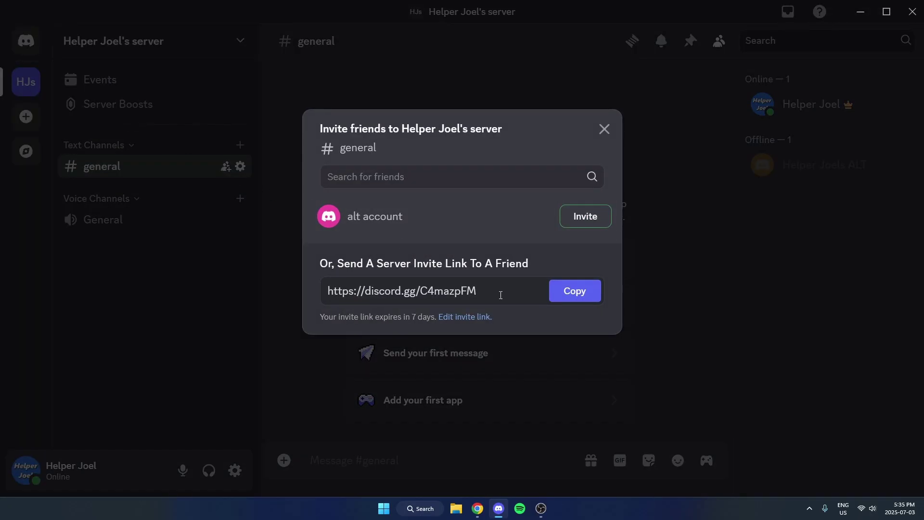
left_click(578, 292)
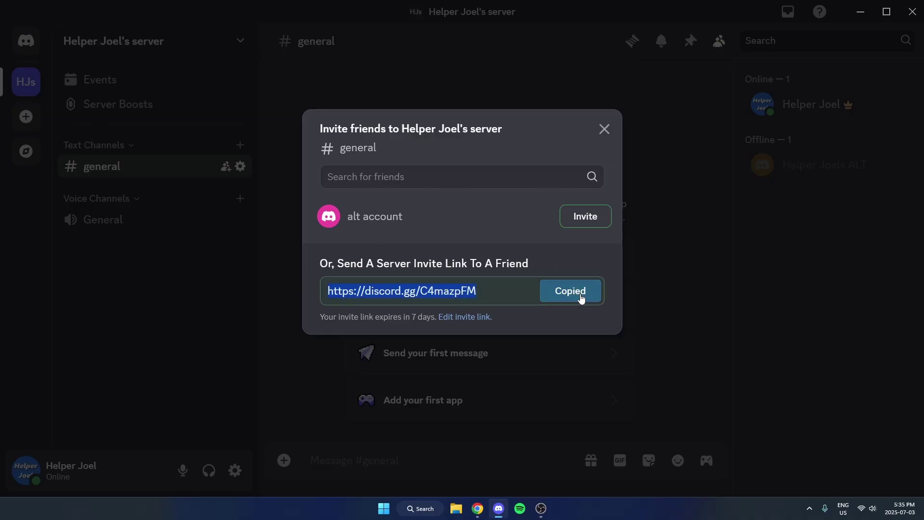
left_click(478, 509)
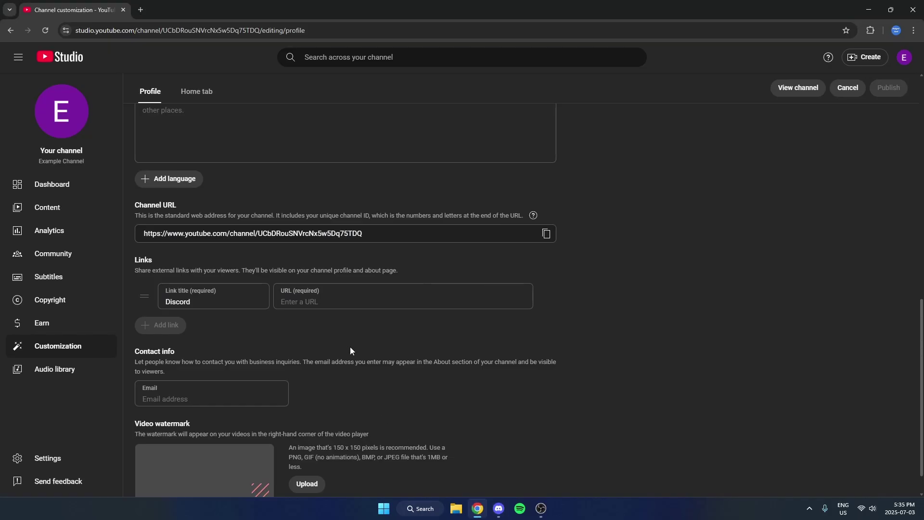
left_click(320, 301)
key("ctrl+v")
left_click(354, 342)
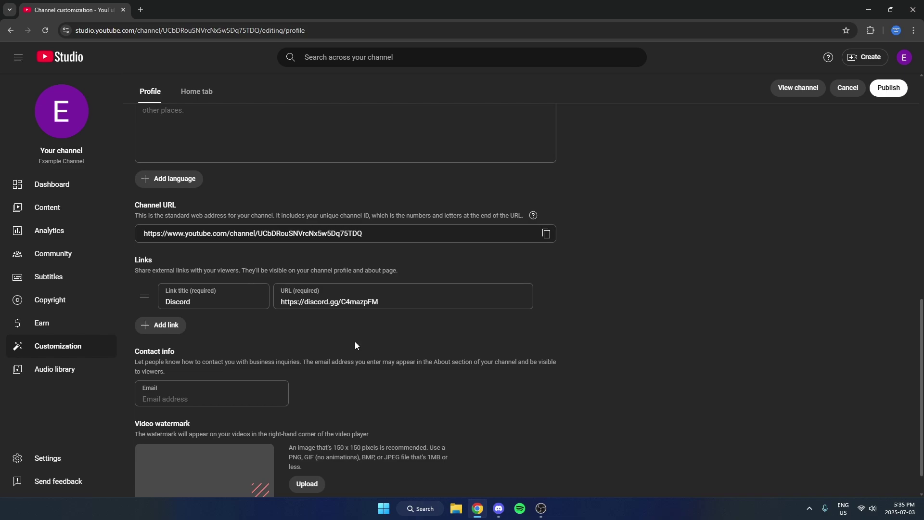
left_click(888, 87)
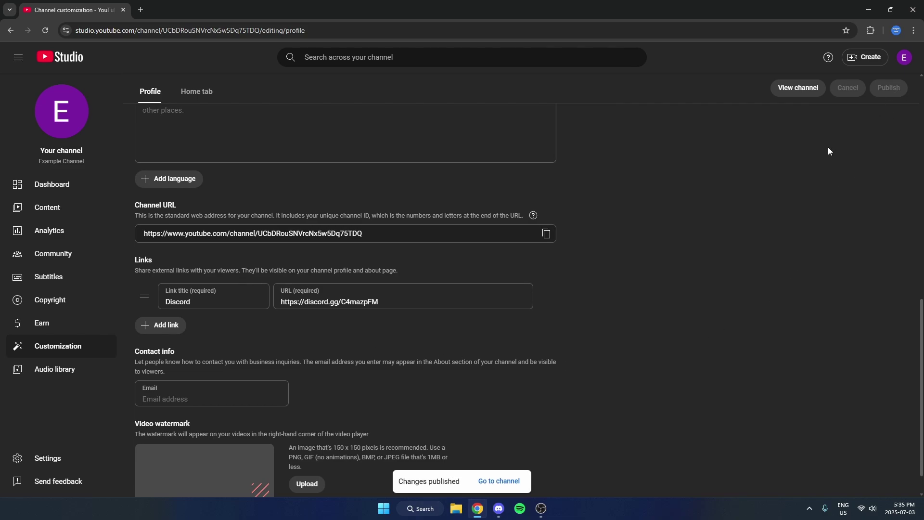
Step: View the public channel page and expand its About details listing the Discord link
left_click(799, 87)
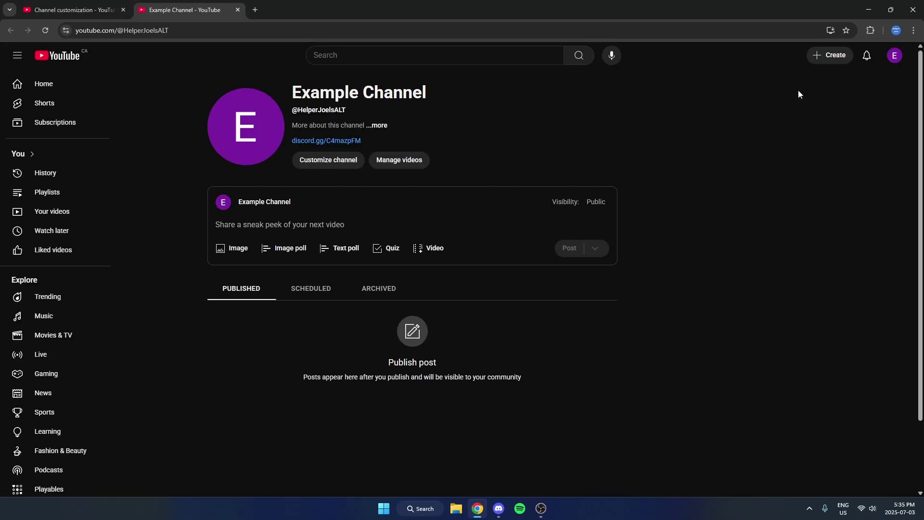
left_click(377, 125)
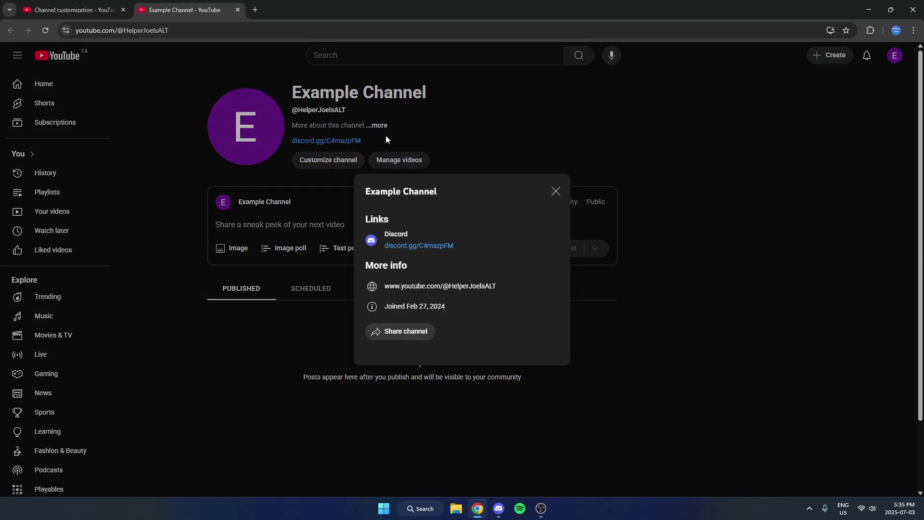